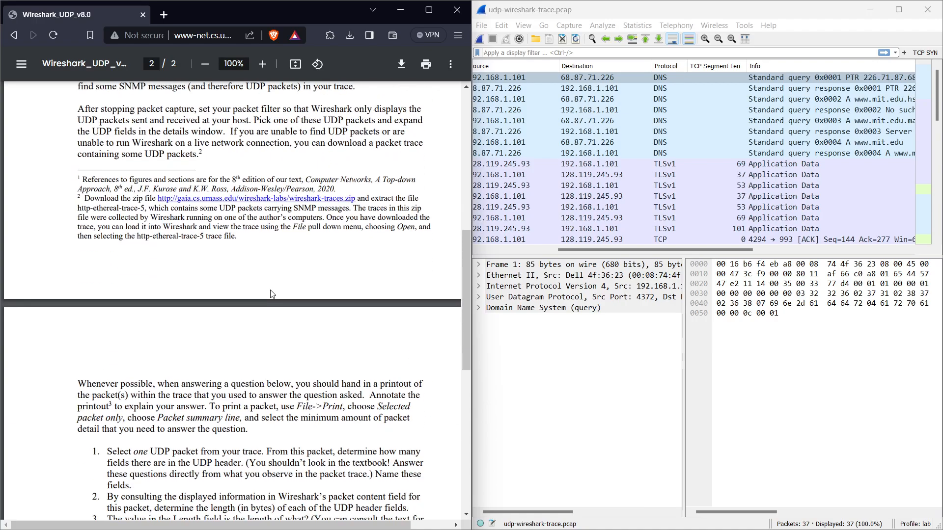
# Apply the display filter udp to the packet list.
pyautogui.click(530, 53)
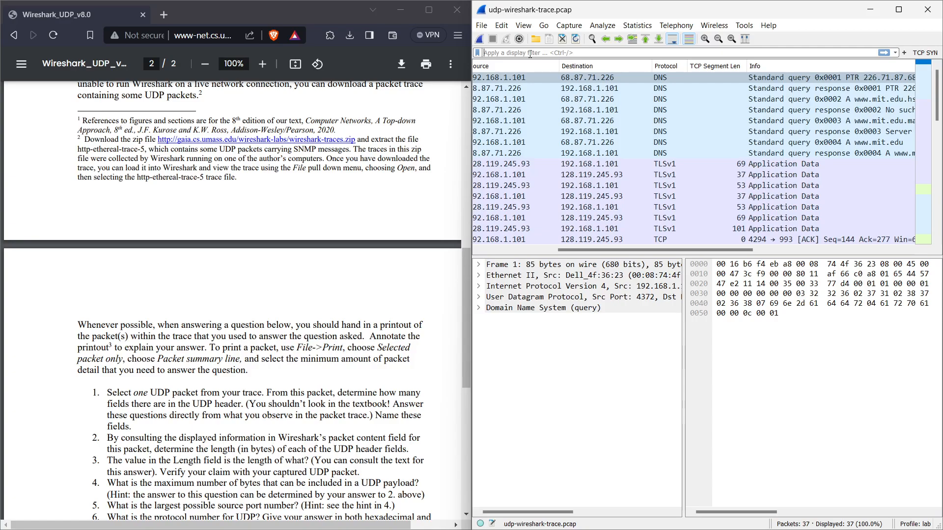
pyautogui.write('up')
pyautogui.press('BackSpace')
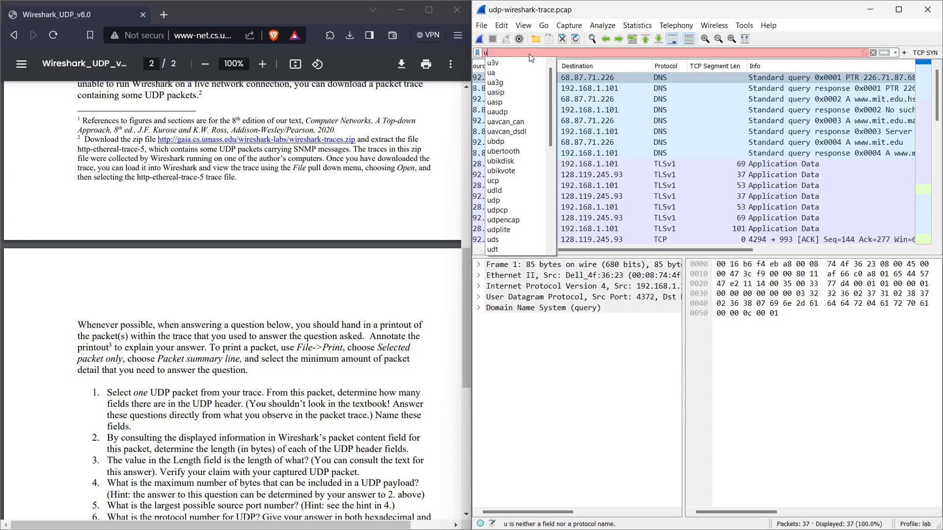
pyautogui.write('dp')
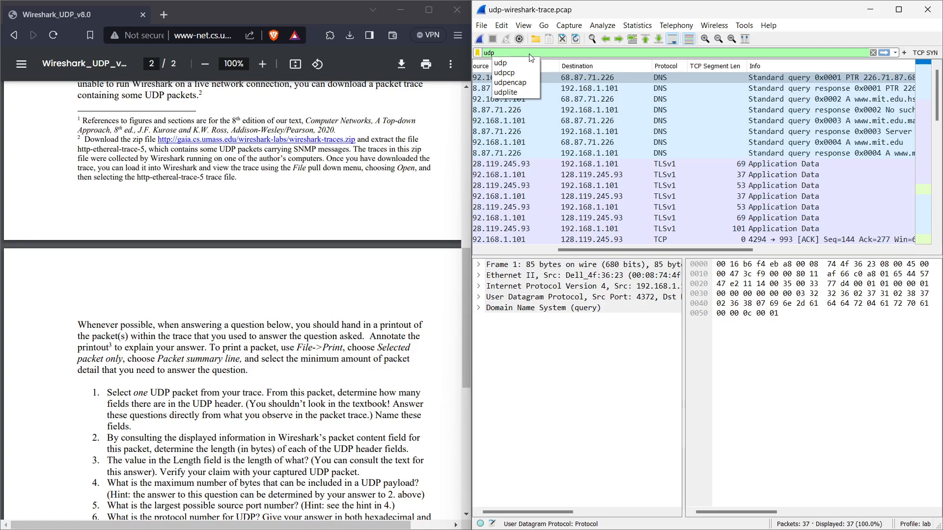
pyautogui.press('Return')
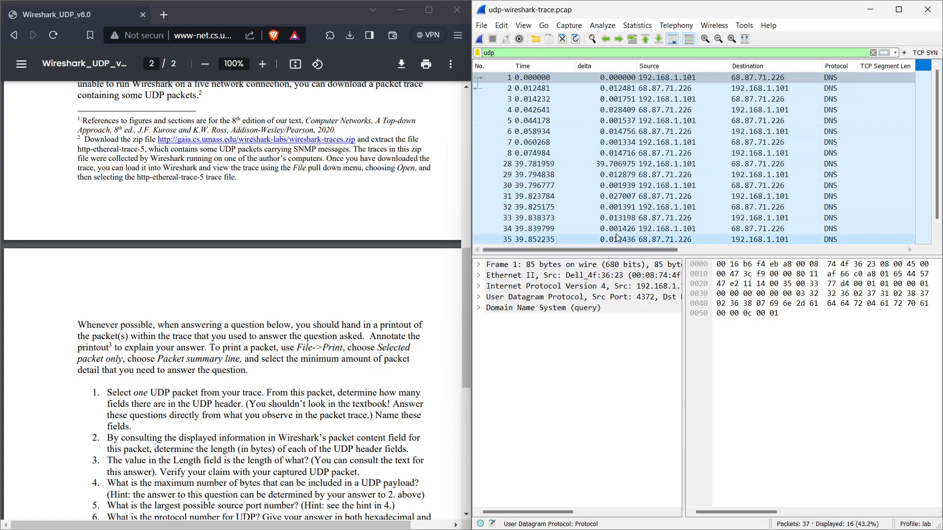
# Examine the filtered packet list's columns and the first question of the UDP lab handout.
pyautogui.click(572, 250)
pyautogui.moveTo(573, 252); pyautogui.dragTo(658, 250)
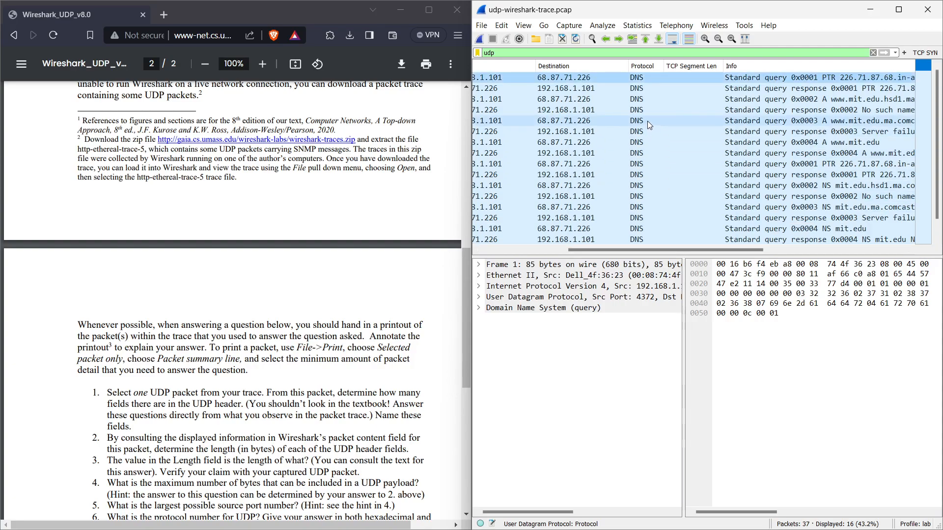
pyautogui.scroll(-1, 648, 121)
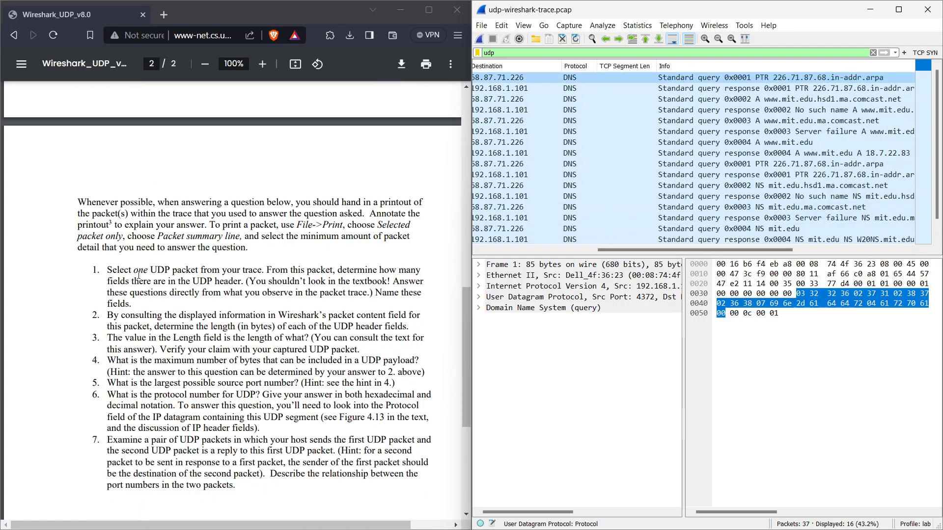
pyautogui.moveTo(119, 270); pyautogui.dragTo(421, 273)
pyautogui.moveTo(120, 282); pyautogui.dragTo(236, 284)
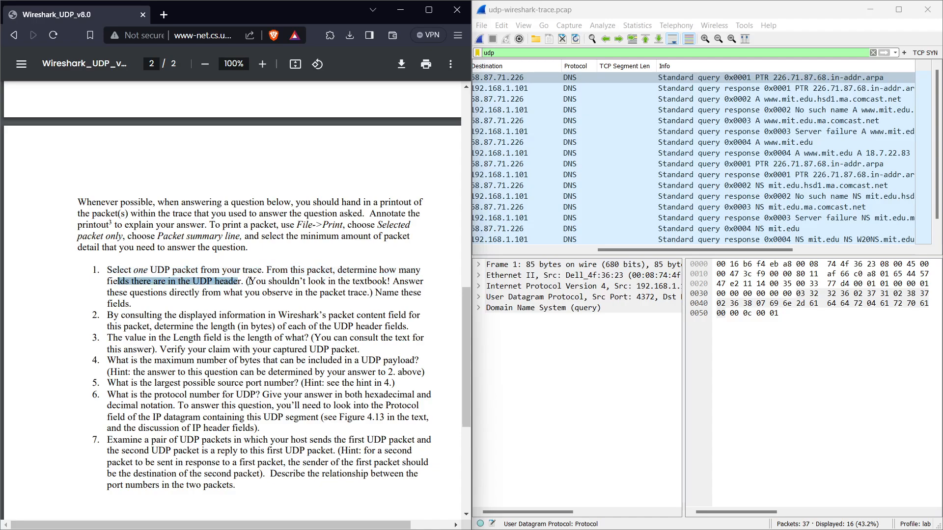
pyautogui.click(692, 78)
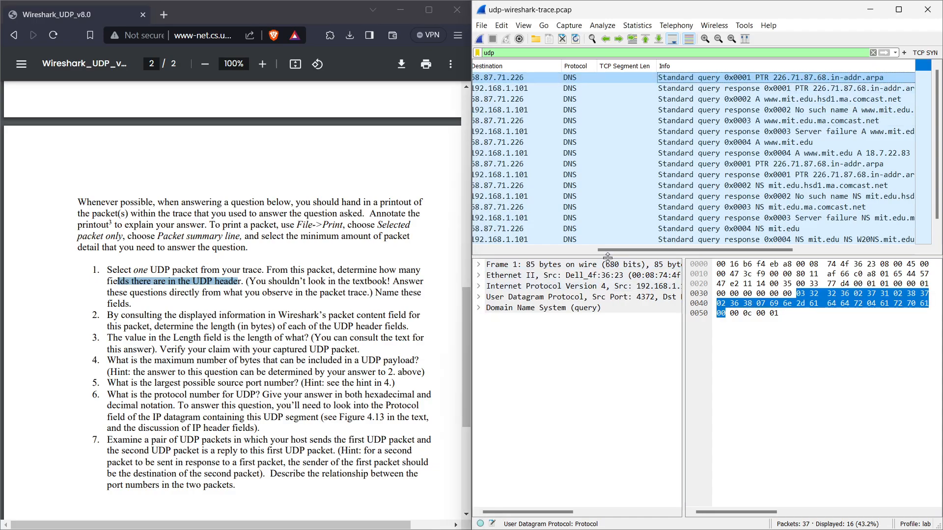
pyautogui.moveTo(608, 251); pyautogui.dragTo(595, 251)
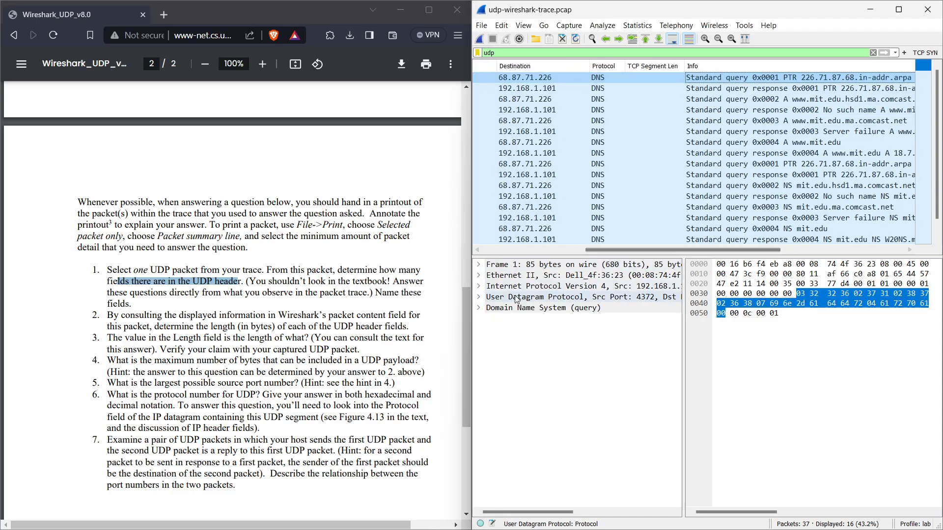
# Inspect the first packet's UDP header and payload alongside questions 2 and 3 of the handout.
pyautogui.click(477, 298)
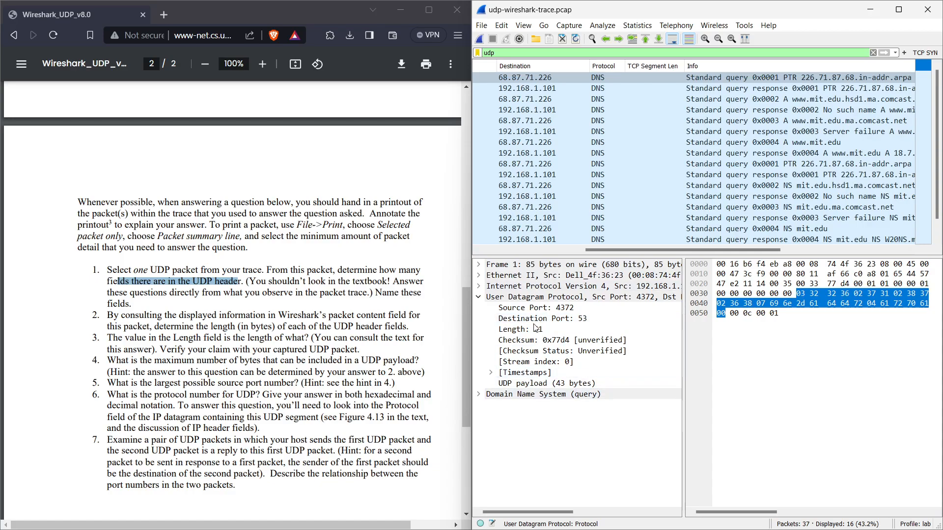
pyautogui.click(540, 383)
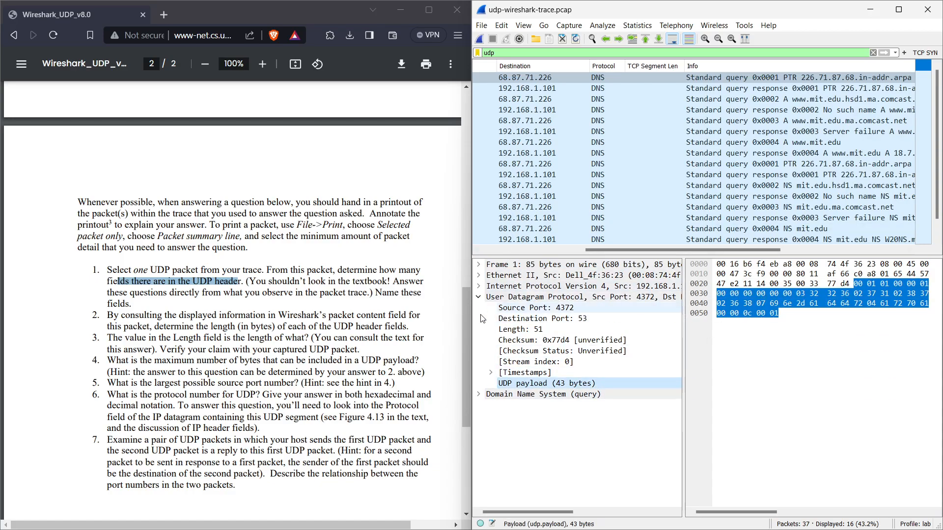
pyautogui.click(479, 298)
pyautogui.moveTo(108, 316); pyautogui.dragTo(365, 322)
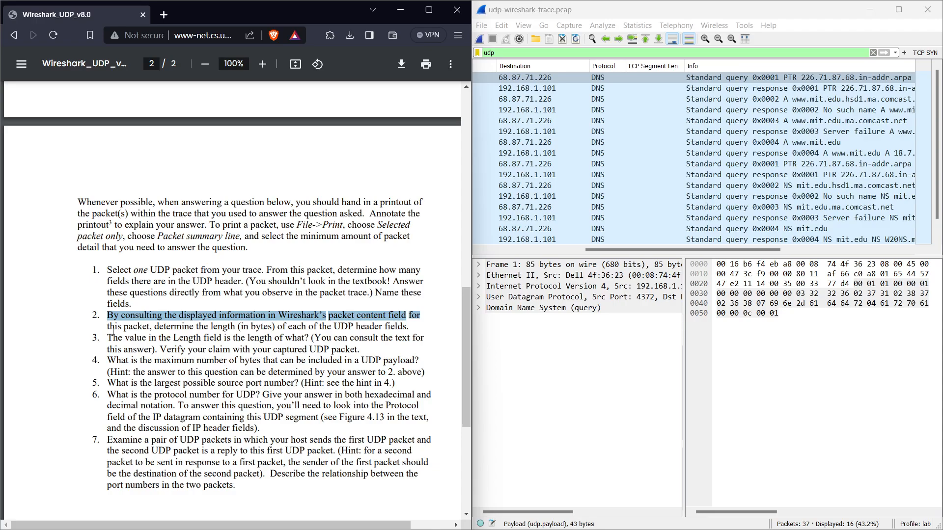
pyautogui.moveTo(108, 327); pyautogui.dragTo(393, 339)
# Expand the first packet's UDP header and select its source port, destination port, length and checksum fields.
pyautogui.click(526, 376)
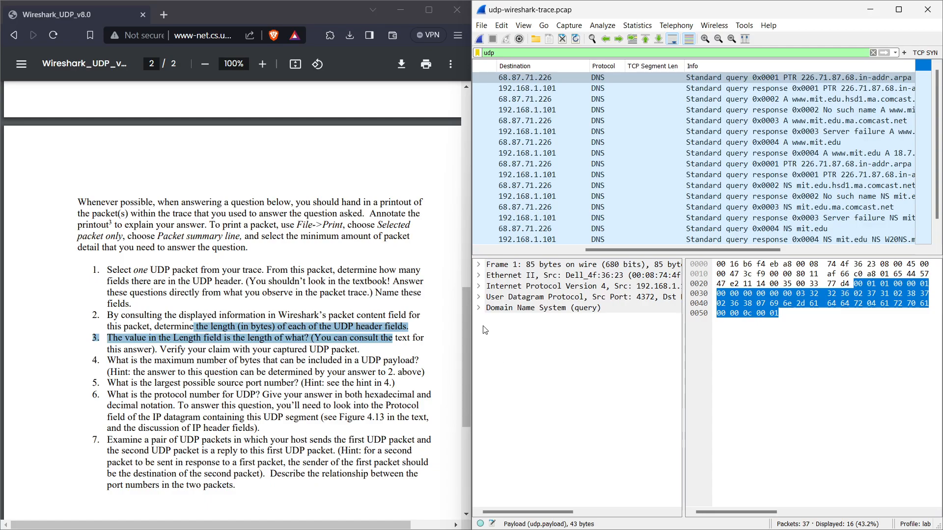
pyautogui.click(479, 297)
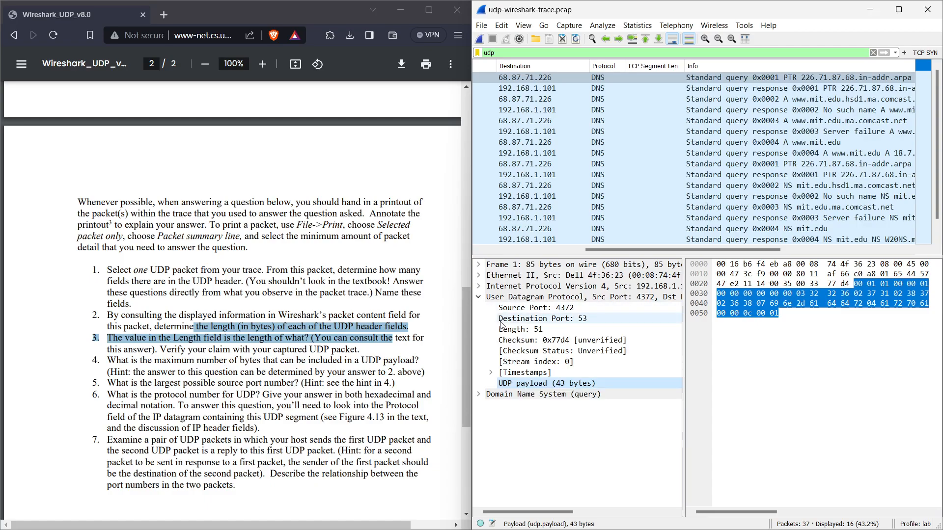
pyautogui.click(527, 309)
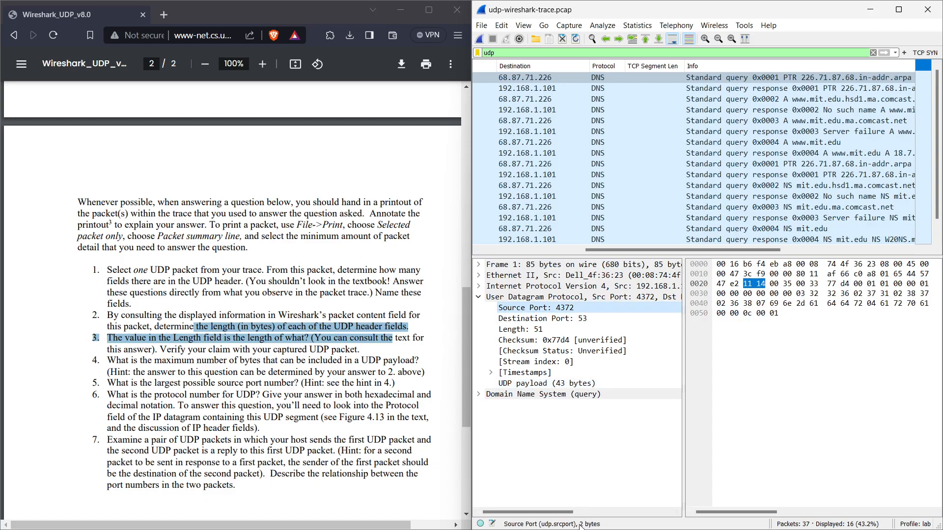
pyautogui.moveTo(593, 529)
pyautogui.click(520, 320)
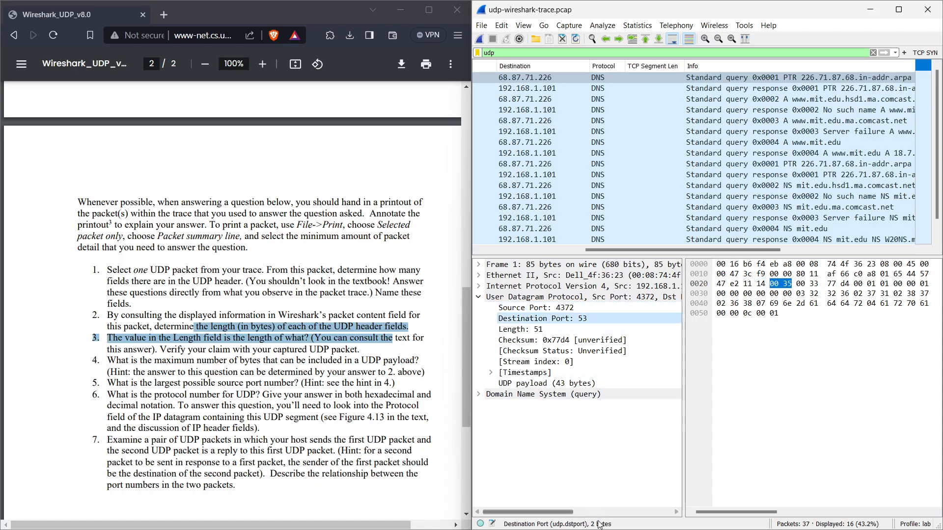
pyautogui.click(529, 332)
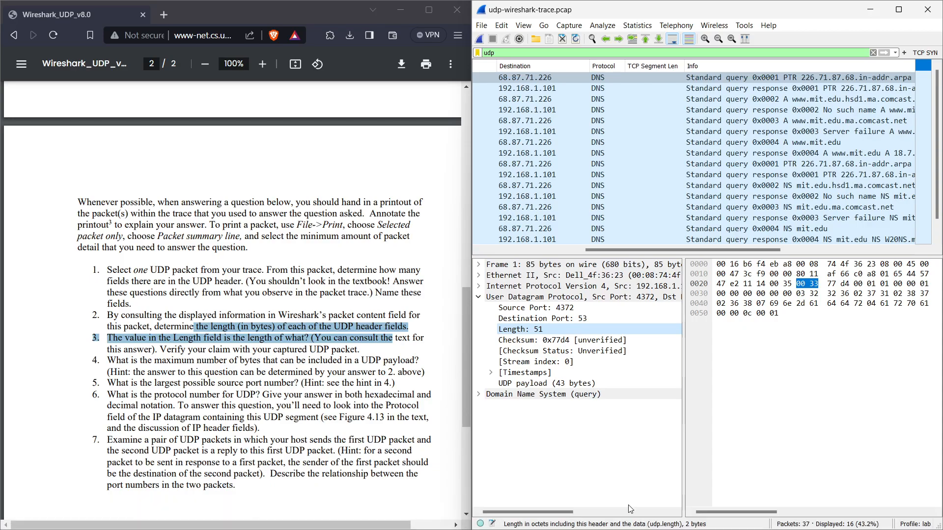
pyautogui.click(524, 341)
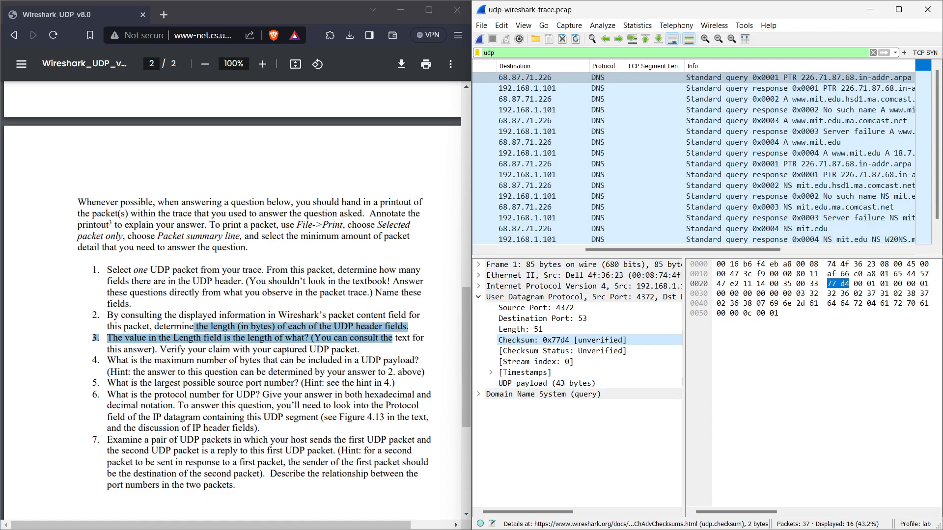
# Expand the first packet's IPv4 header and examine its Protocol field and the matching hex byte.
pyautogui.click(393, 366)
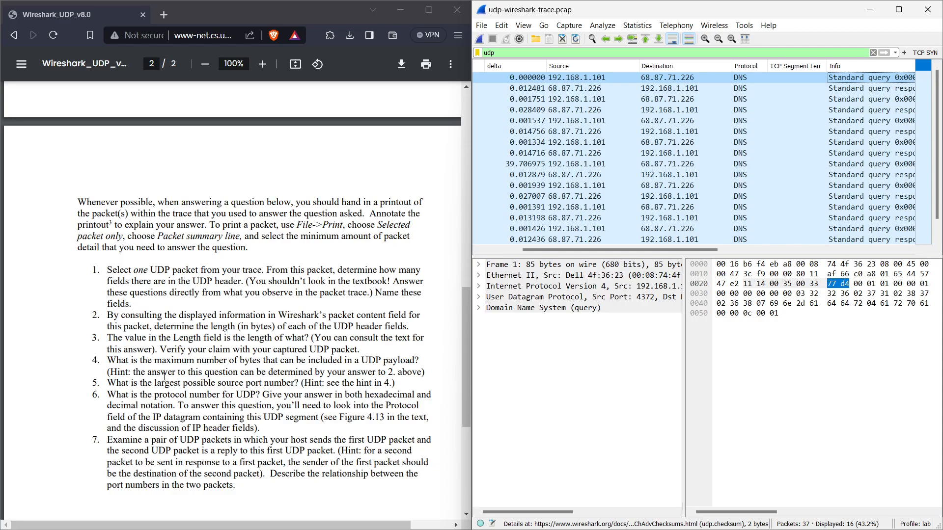
pyautogui.click(755, 77)
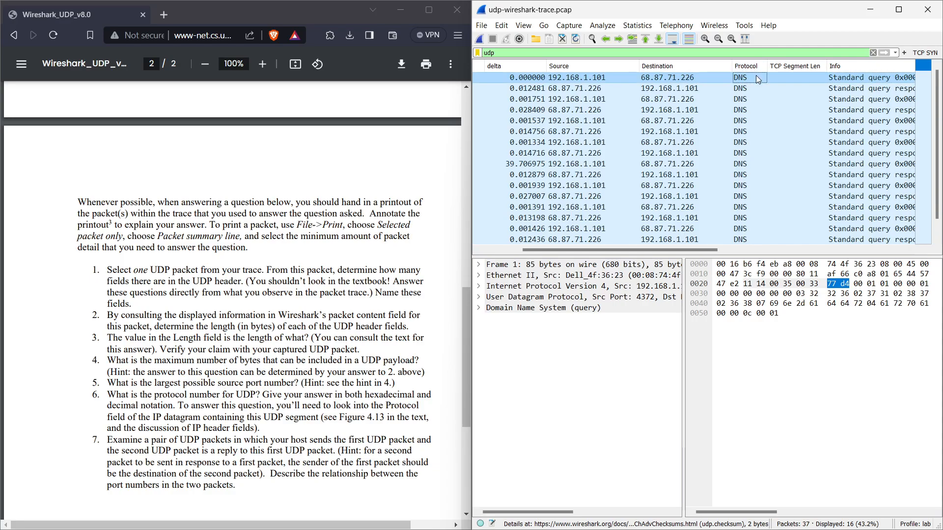
pyautogui.click(487, 290)
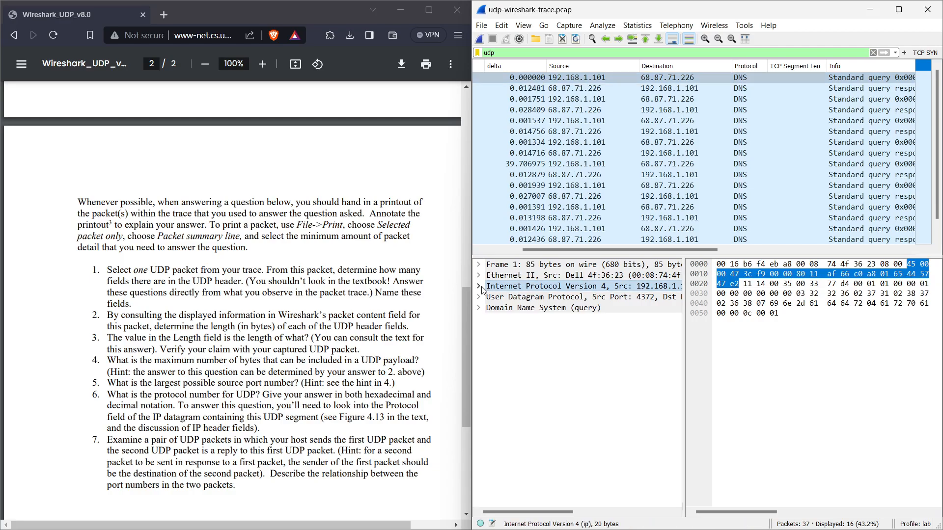
pyautogui.click(479, 286)
pyautogui.click(528, 384)
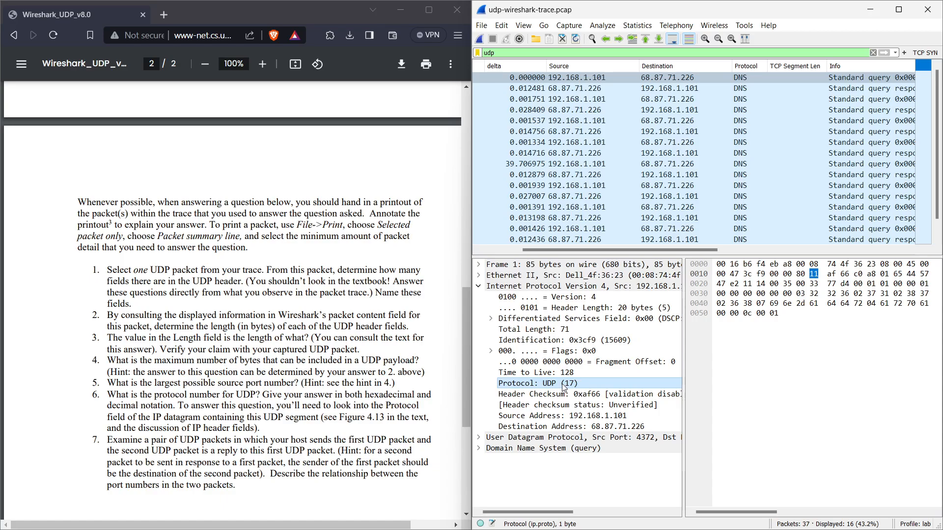
pyautogui.click(815, 277)
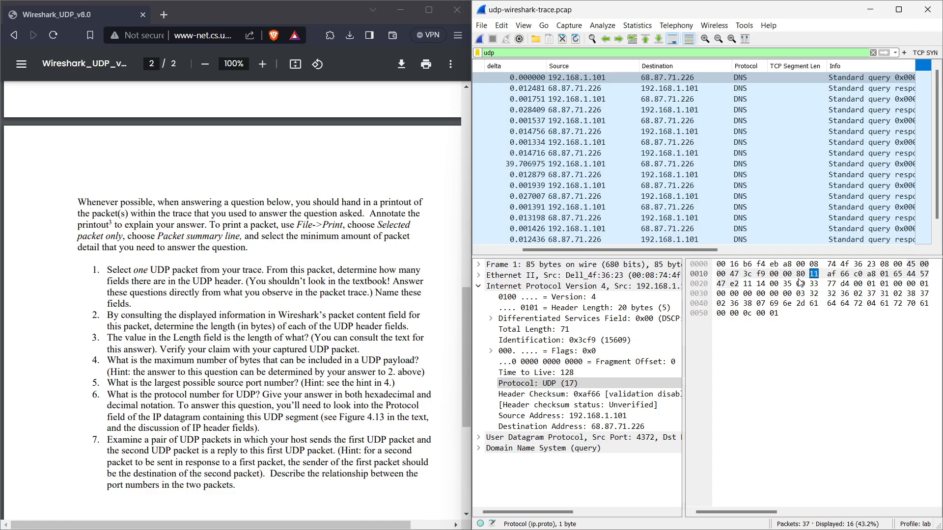
# Compare the UDP source and destination ports of packets 1 and 2 by switching between them.
pyautogui.moveTo(603, 249); pyautogui.dragTo(560, 250)
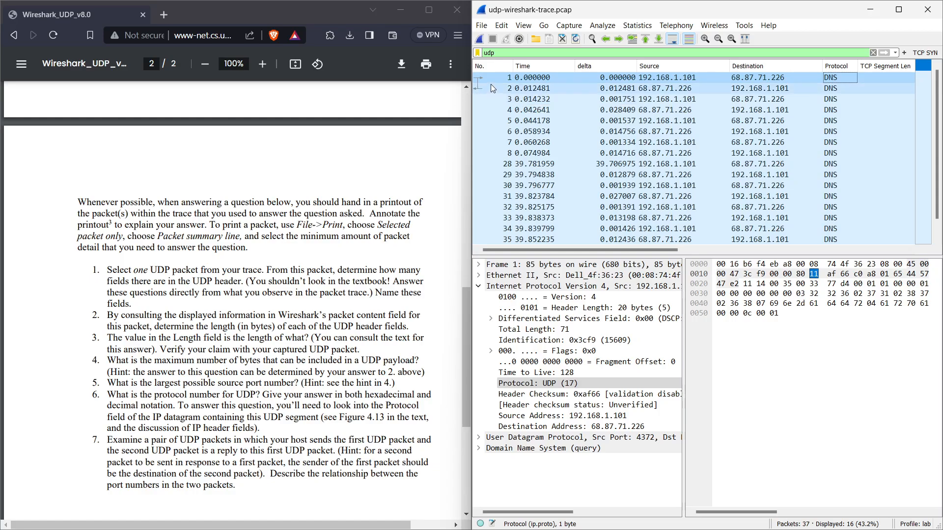
pyautogui.click(580, 79)
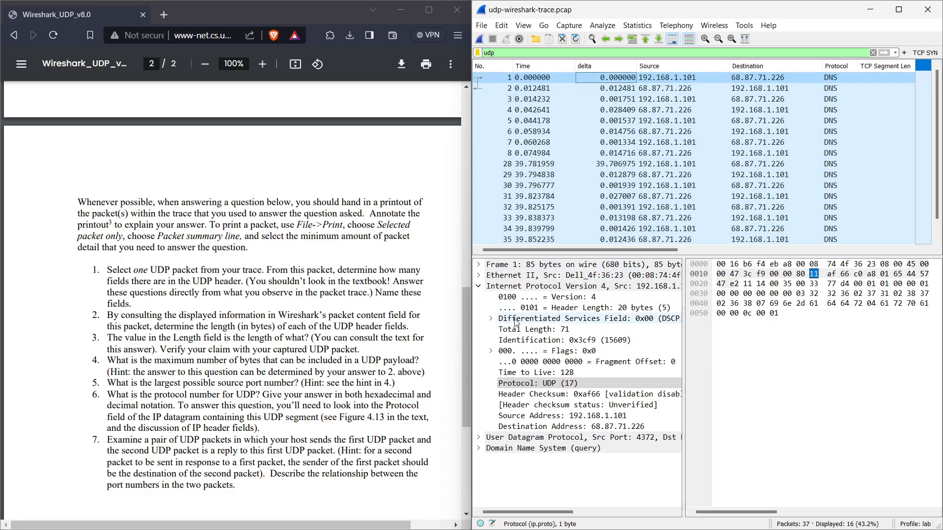
pyautogui.click(479, 285)
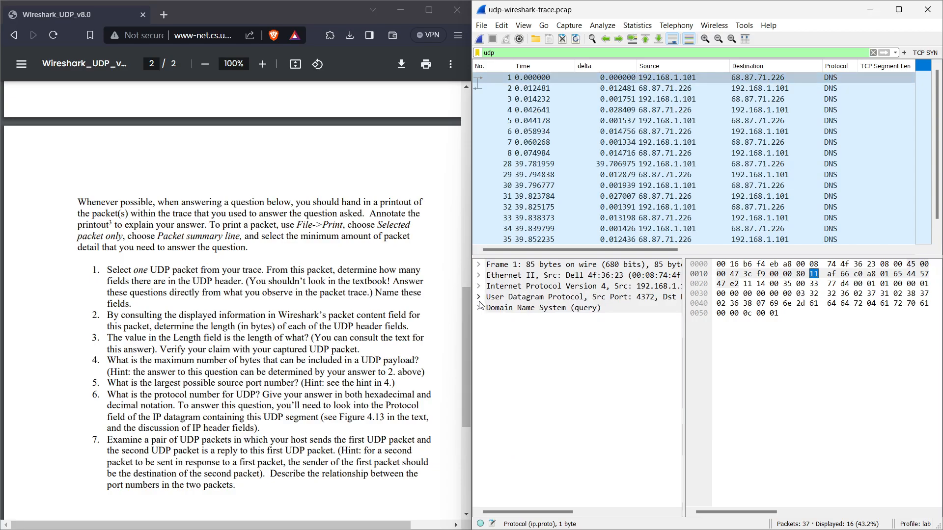
pyautogui.click(478, 298)
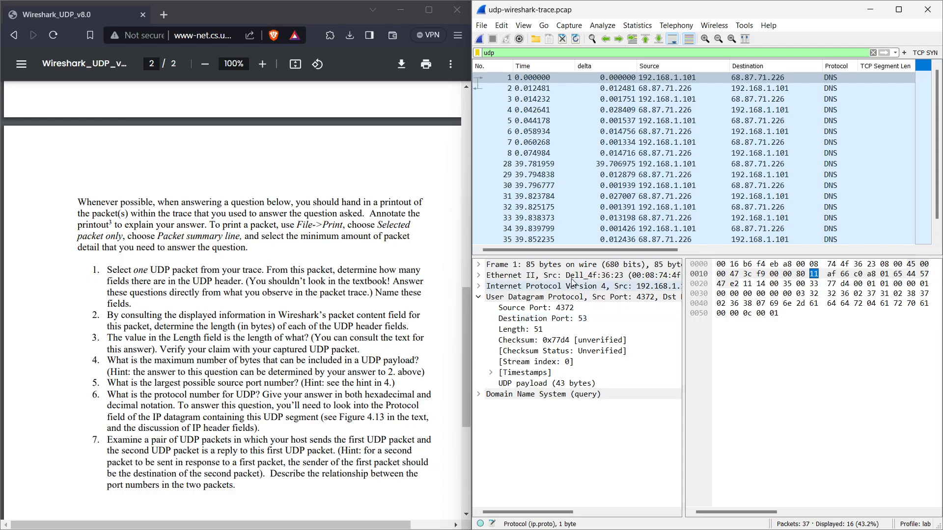
pyautogui.click(544, 90)
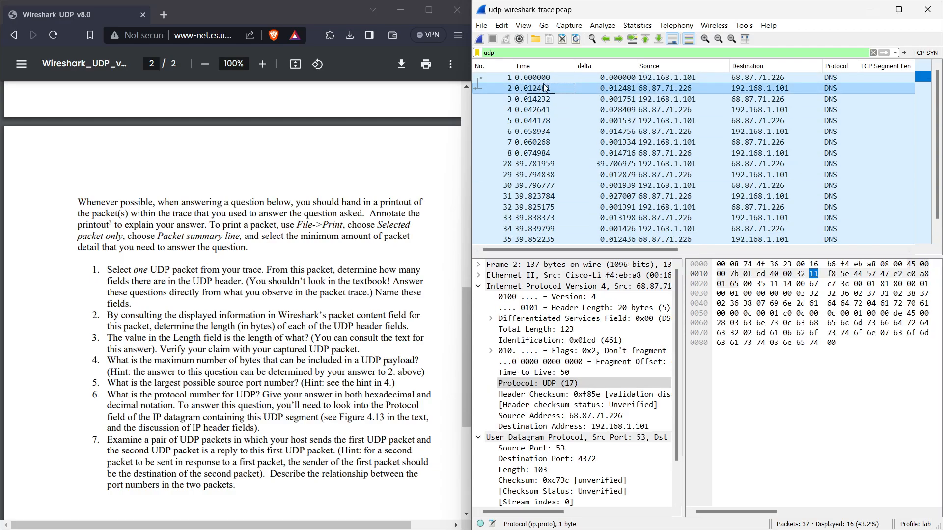
pyautogui.click(478, 286)
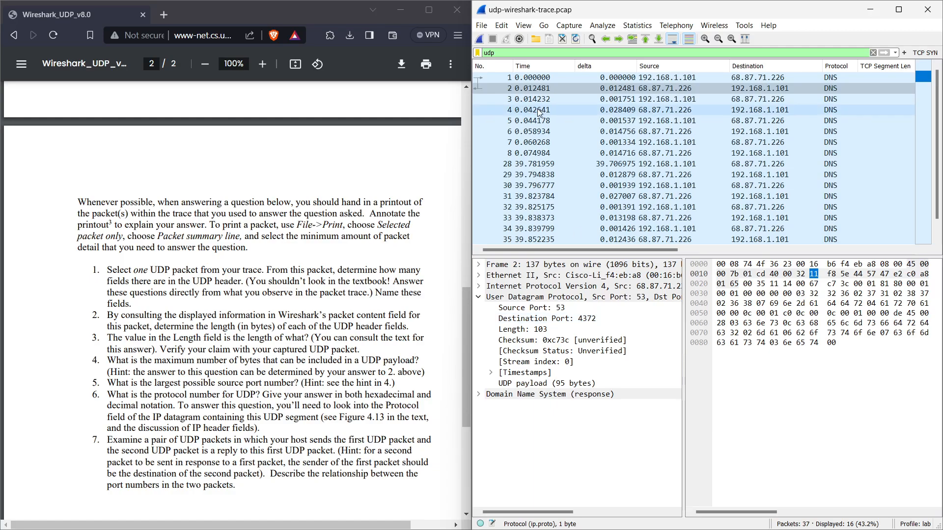
pyautogui.click(538, 78)
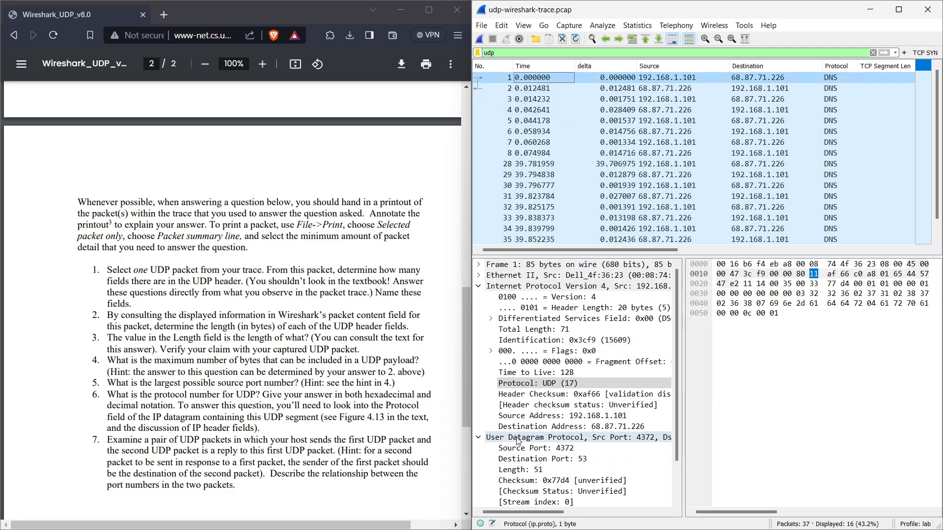
pyautogui.click(478, 285)
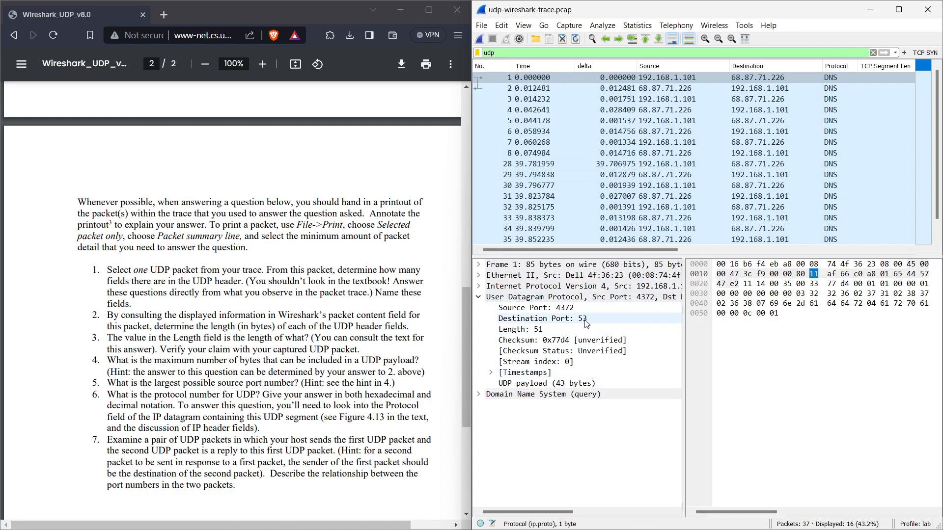
pyautogui.click(546, 88)
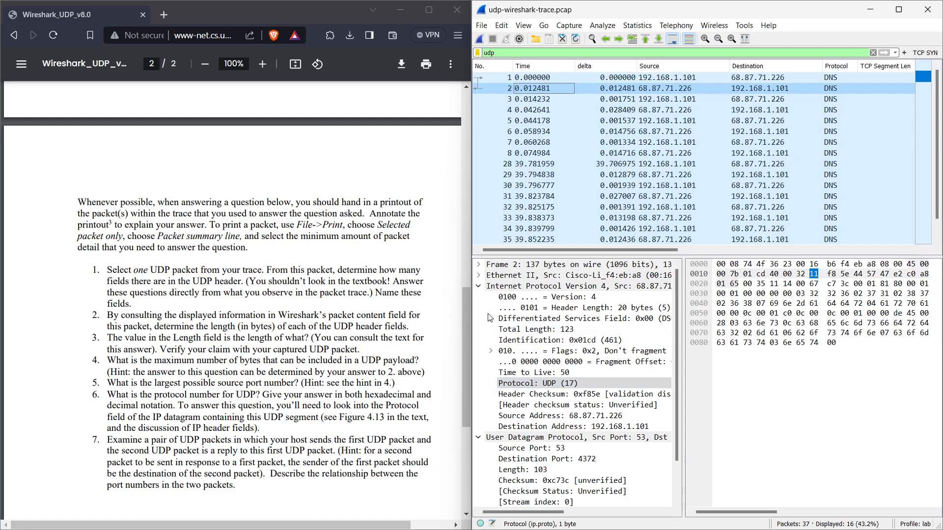
pyautogui.click(478, 286)
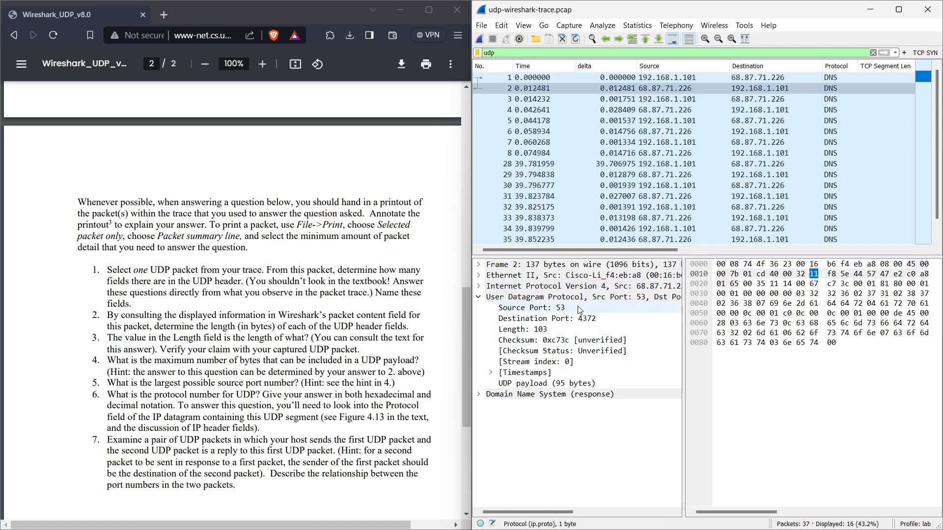
pyautogui.scroll(-5, 243, 410)
pyautogui.scroll(12, 242, 410)
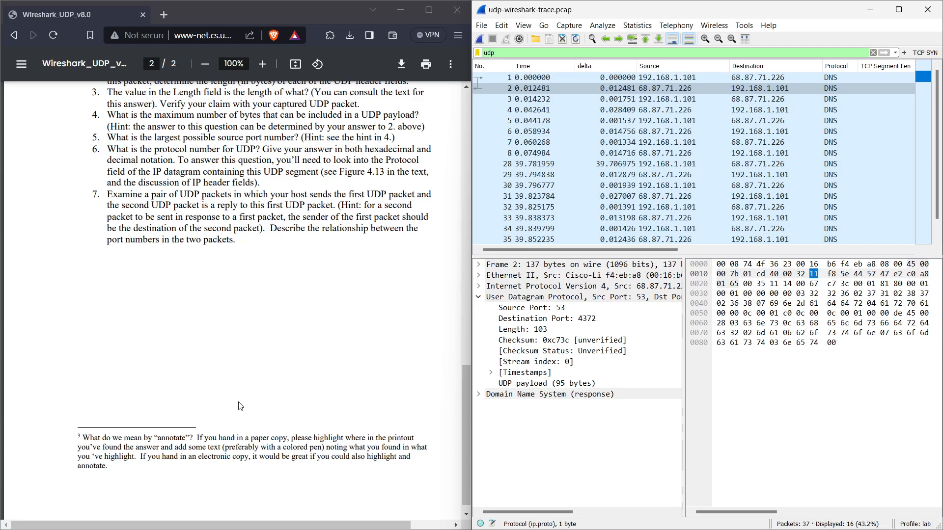
pyautogui.scroll(6, 244, 387)
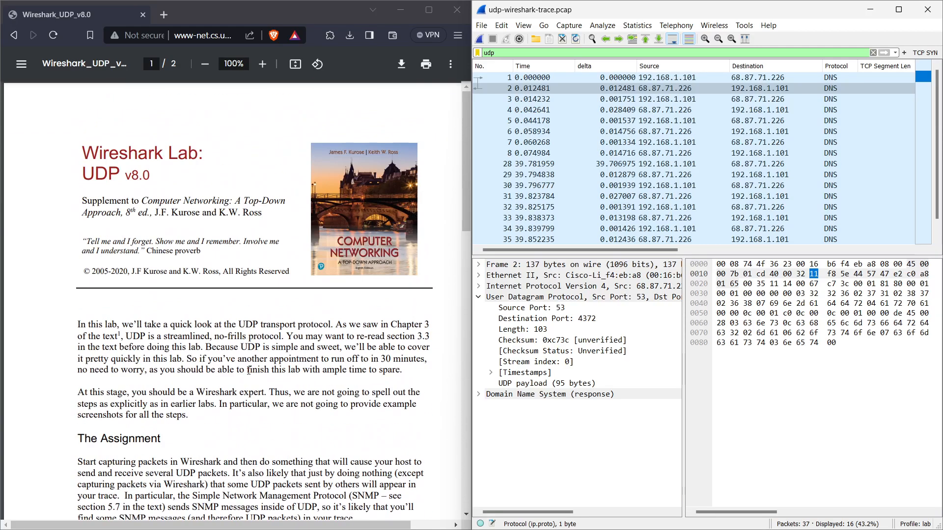